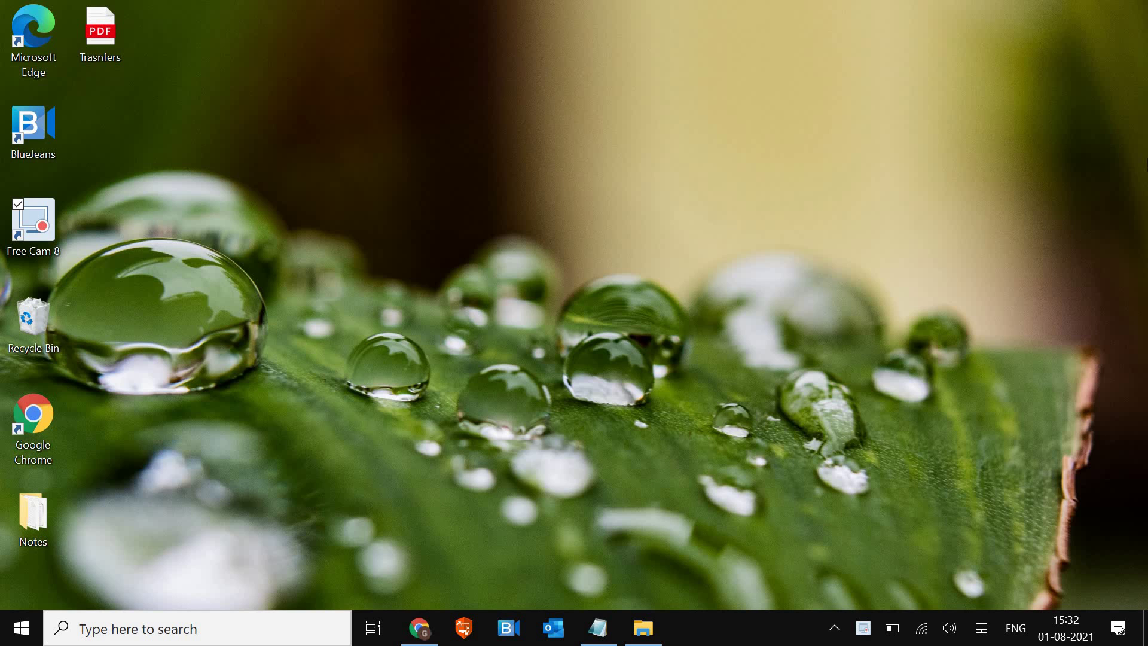
Step: Open Task Manager and select the Windows Explorer process under Apps
{"action": "key", "text": "ctrl+shift+Escape"}
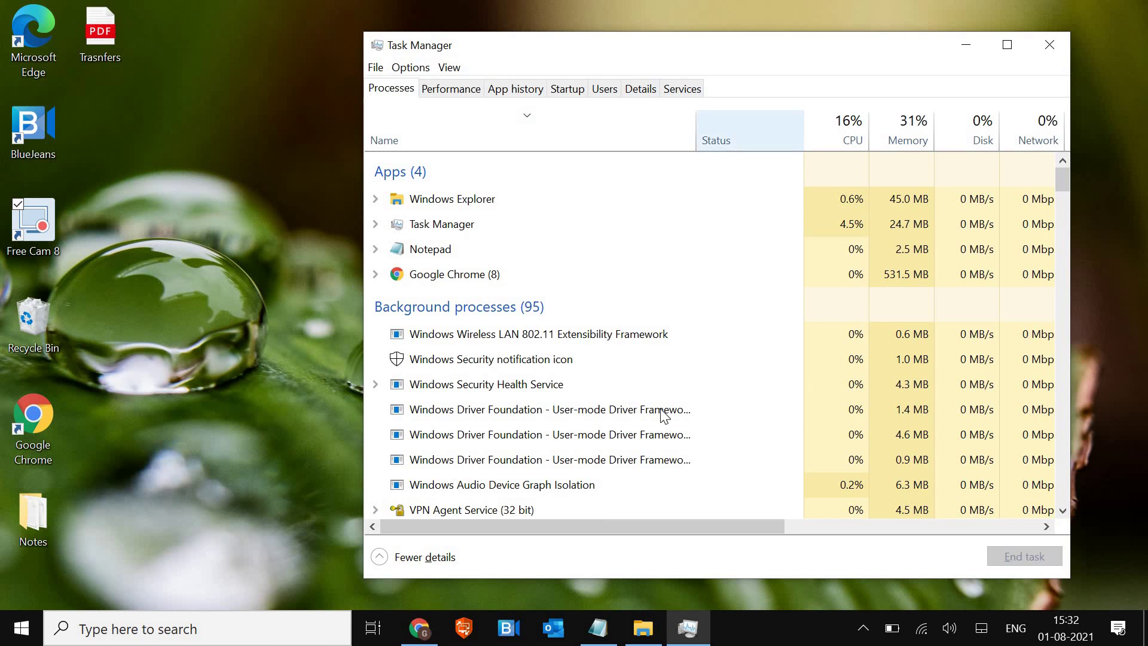
{"action": "left_click", "coordinate": [509, 198]}
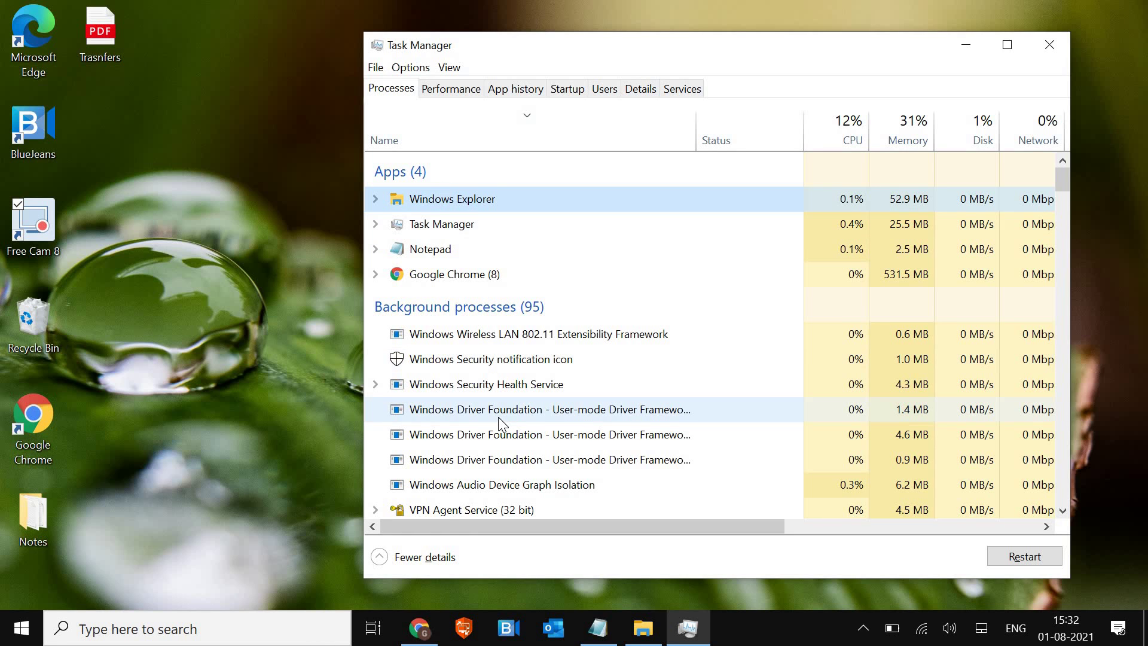
{"action": "scroll", "coordinate": [498, 417], "scroll_direction": "down", "scroll_amount": 2}
{"action": "scroll", "coordinate": [497, 418], "scroll_direction": "down", "scroll_amount": 2}
{"action": "scroll", "coordinate": [498, 418], "scroll_direction": "down", "scroll_amount": 2}
{"action": "scroll", "coordinate": [498, 418], "scroll_direction": "down", "scroll_amount": 3}
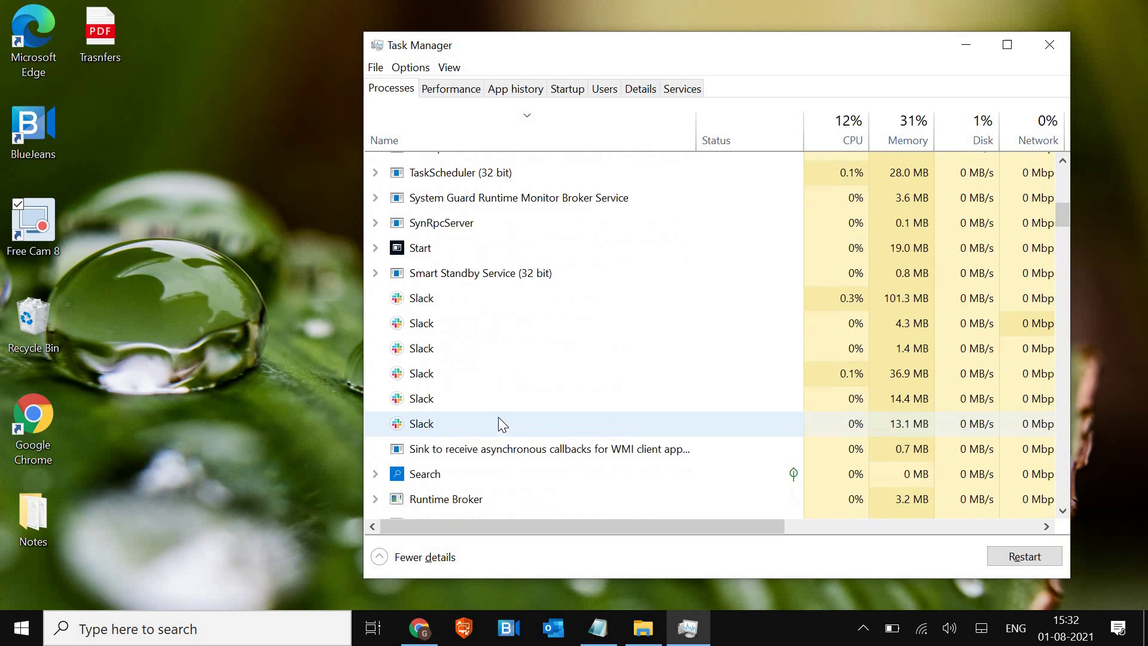
{"action": "scroll", "coordinate": [499, 417], "scroll_direction": "down", "scroll_amount": 3}
{"action": "scroll", "coordinate": [498, 417], "scroll_direction": "down", "scroll_amount": 3}
{"action": "scroll", "coordinate": [498, 417], "scroll_direction": "down", "scroll_amount": 2}
{"action": "scroll", "coordinate": [498, 417], "scroll_direction": "up", "scroll_amount": 4}
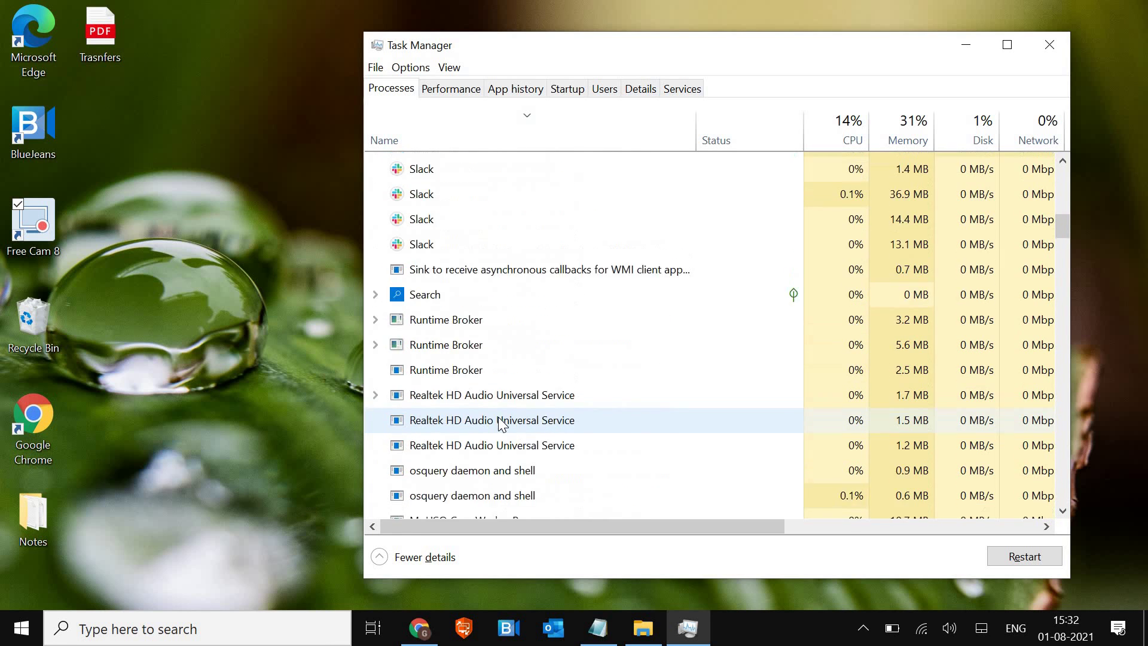
{"action": "scroll", "coordinate": [499, 417], "scroll_direction": "up", "scroll_amount": 3}
{"action": "scroll", "coordinate": [498, 417], "scroll_direction": "up", "scroll_amount": 4}
{"action": "scroll", "coordinate": [498, 417], "scroll_direction": "up", "scroll_amount": 4}
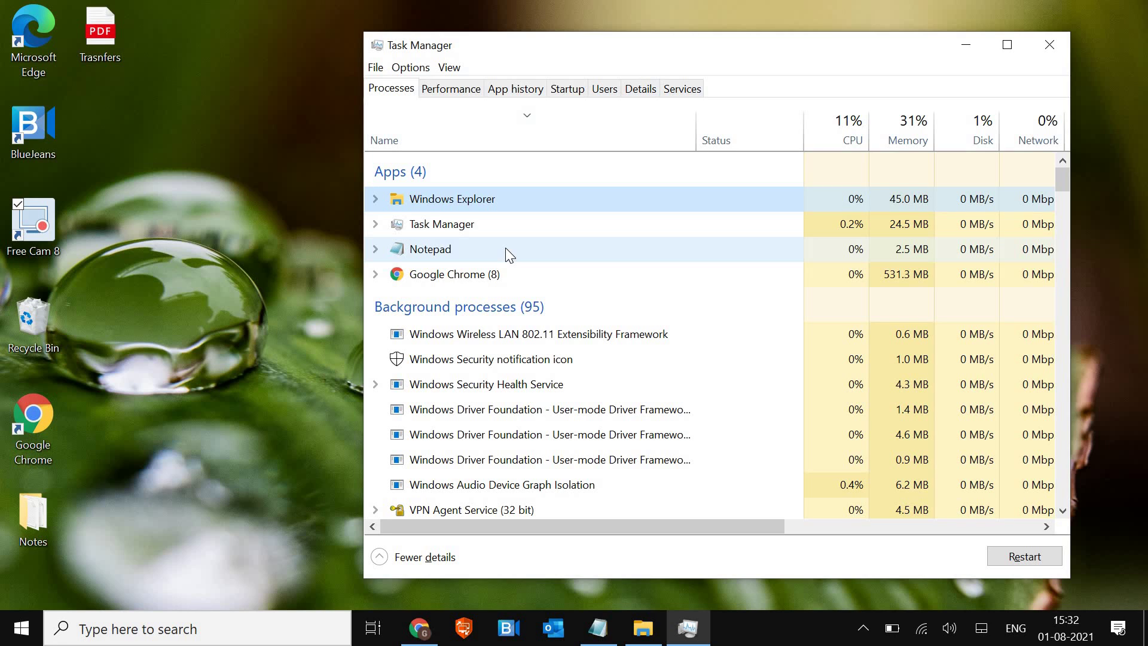
Step: Show the Windows Explorer process actions, including Restart, then close Task Manager
{"action": "right_click", "coordinate": [468, 203]}
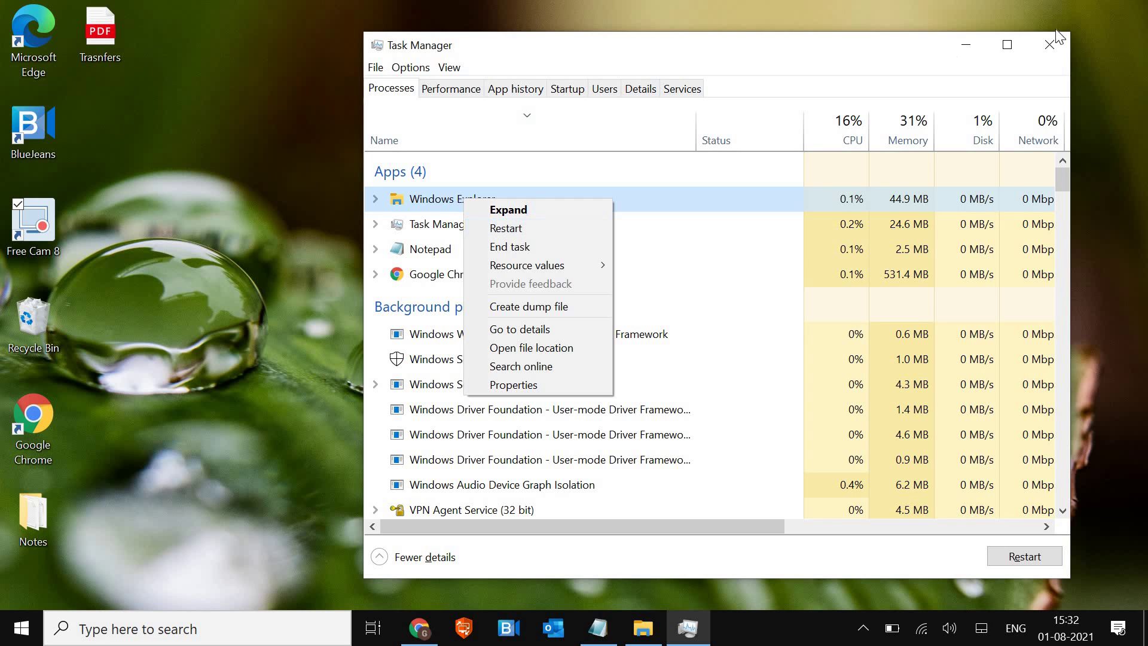
{"action": "left_click", "coordinate": [1051, 45]}
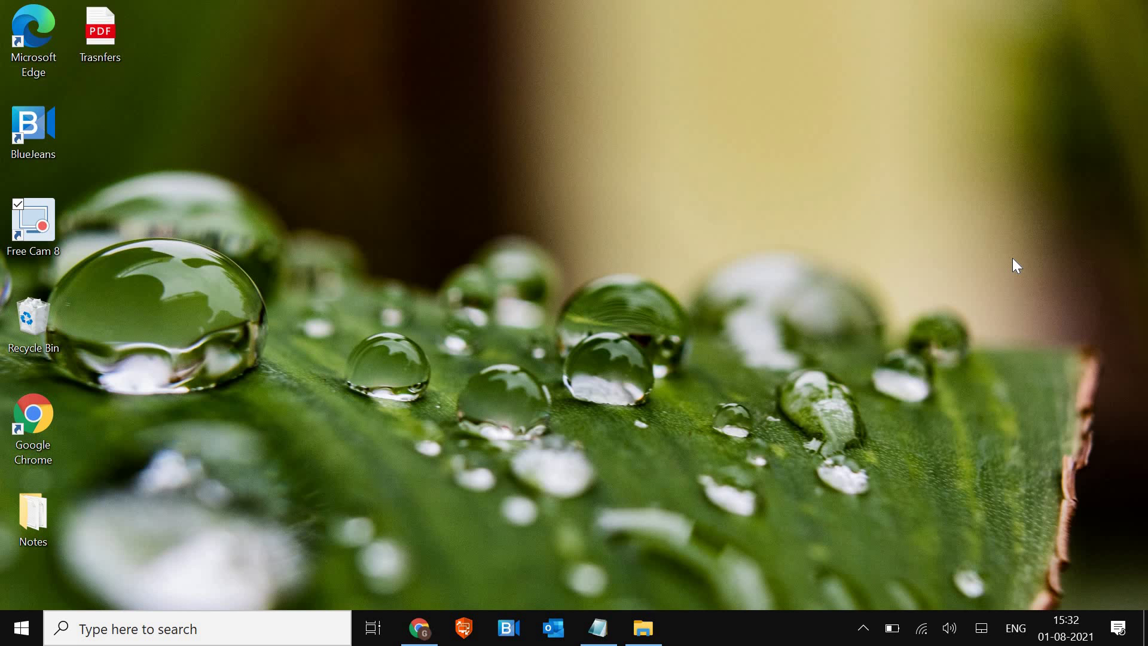
Step: Open Settings to Personalization > Taskbar, where desktop-mode auto-hide is off
{"action": "key", "text": "super+i"}
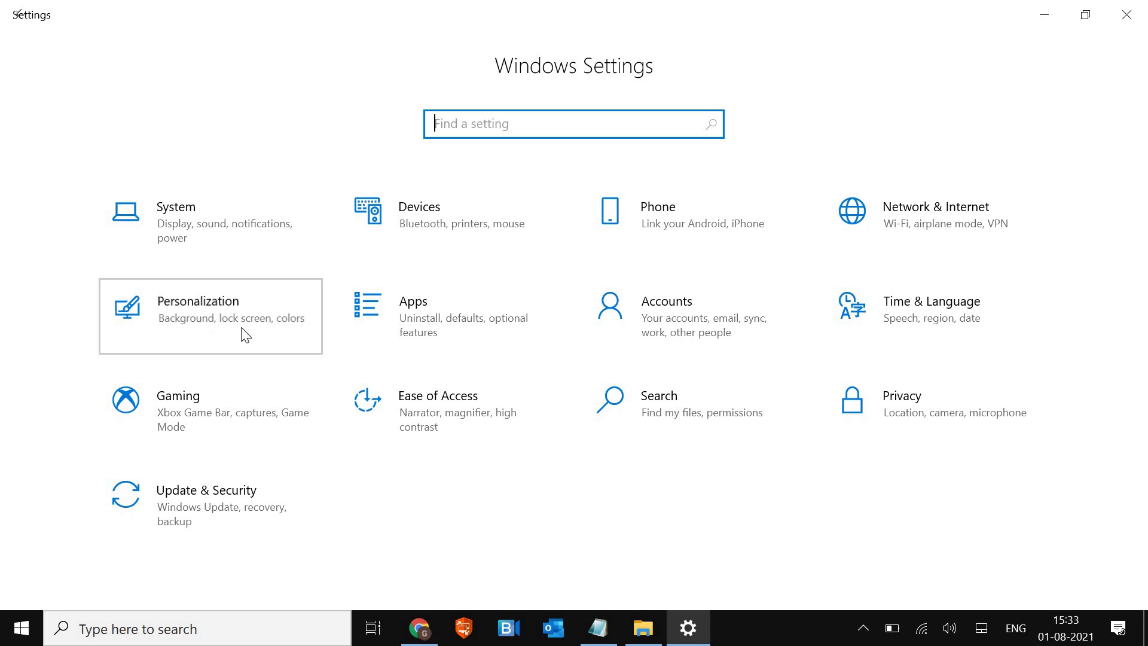
{"action": "left_click", "coordinate": [235, 313]}
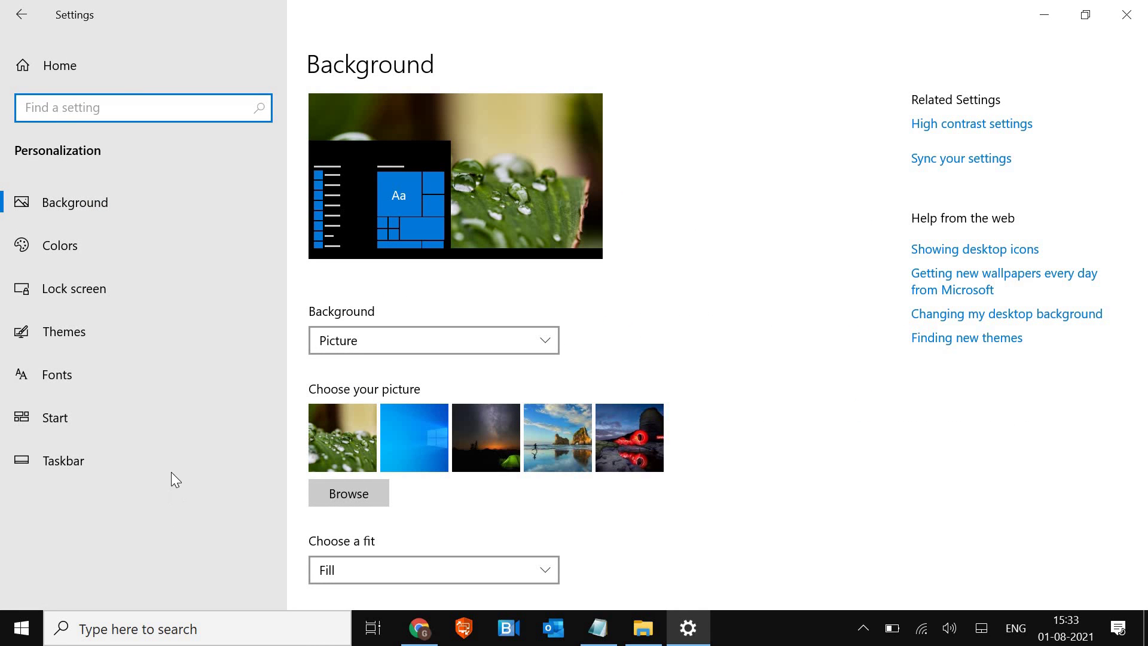
{"action": "left_click", "coordinate": [122, 465]}
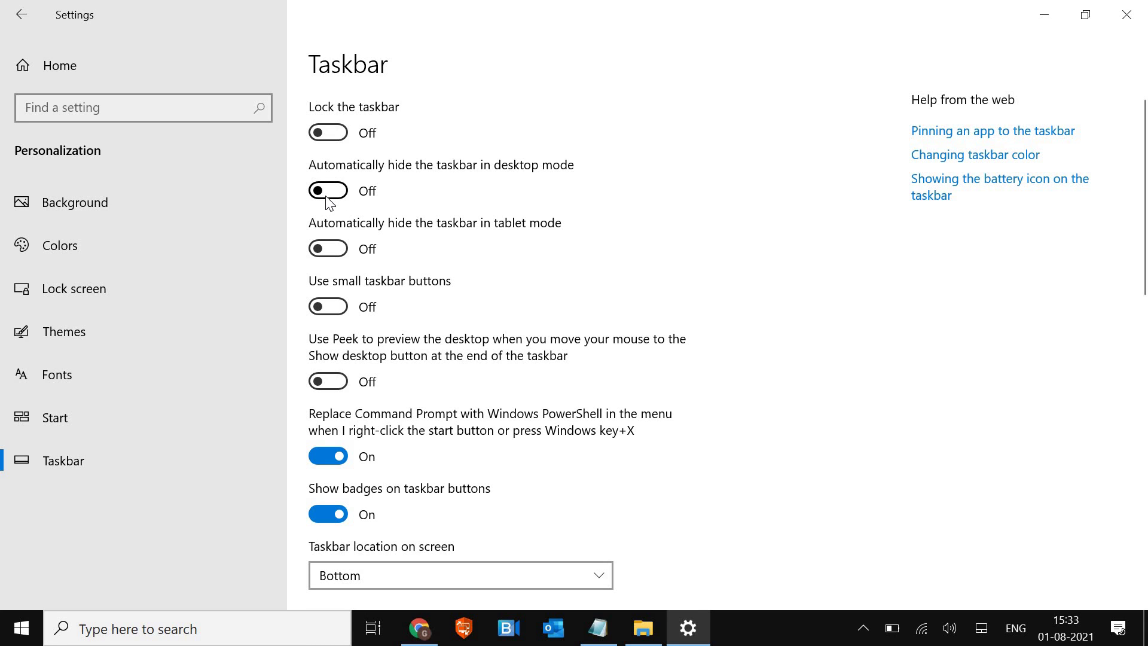
Step: Close Settings and launch Windows Update settings from a taskbar search for 'Windows'
{"action": "left_click", "coordinate": [1127, 16]}
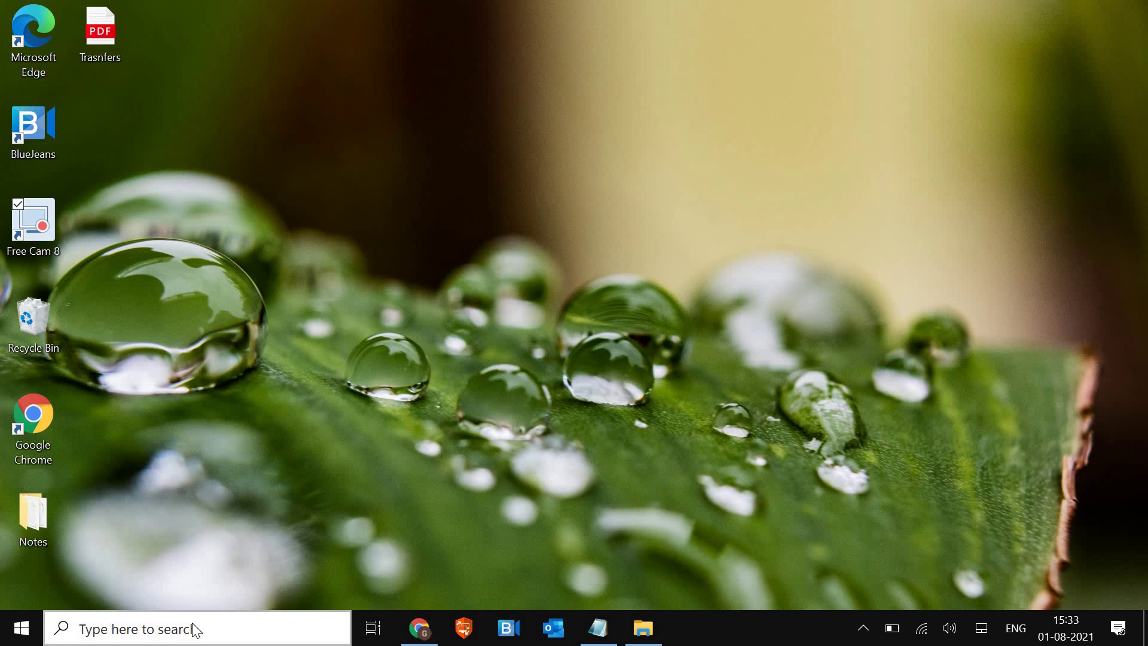
{"action": "left_click", "coordinate": [196, 630]}
{"action": "type", "text": "WINDOWS"}
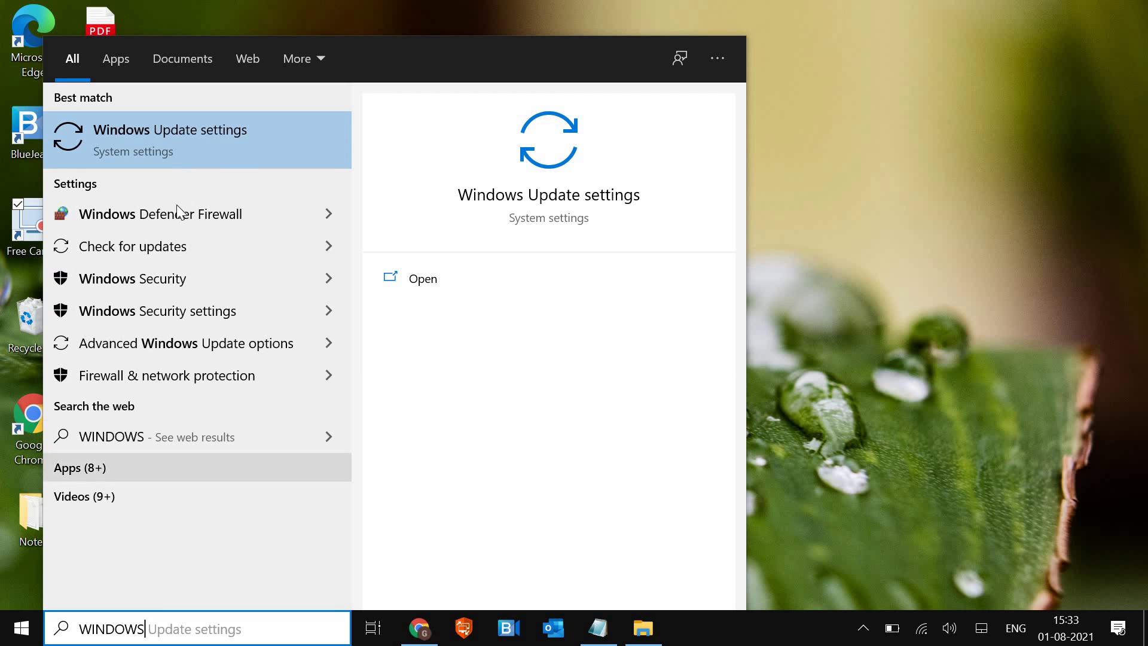
{"action": "left_click", "coordinate": [217, 145]}
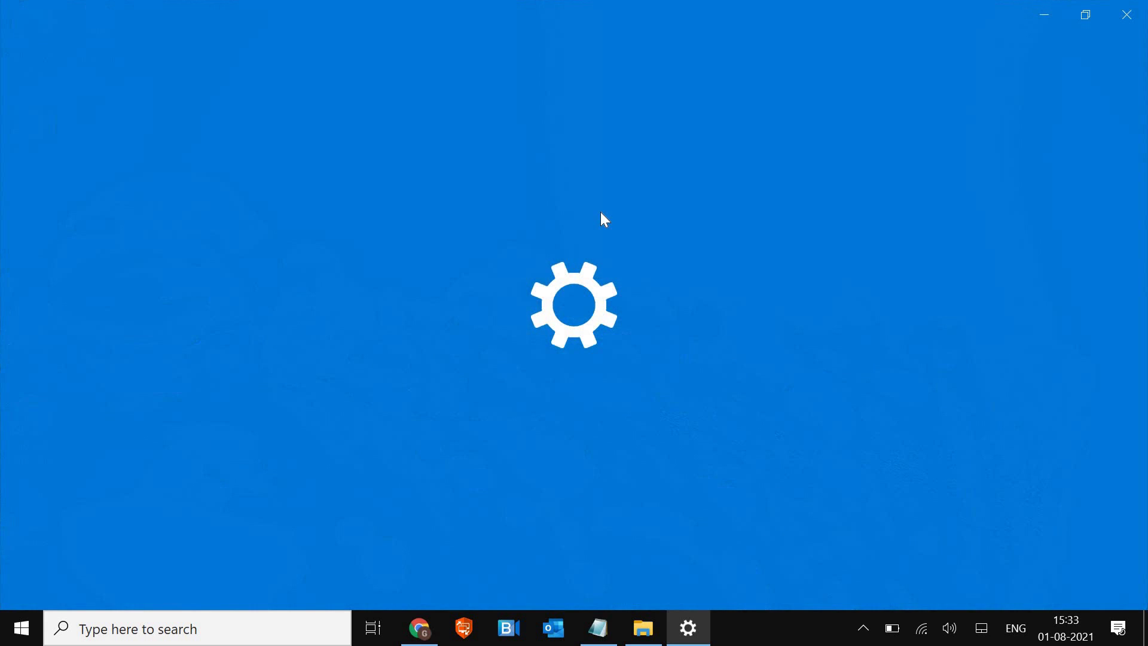